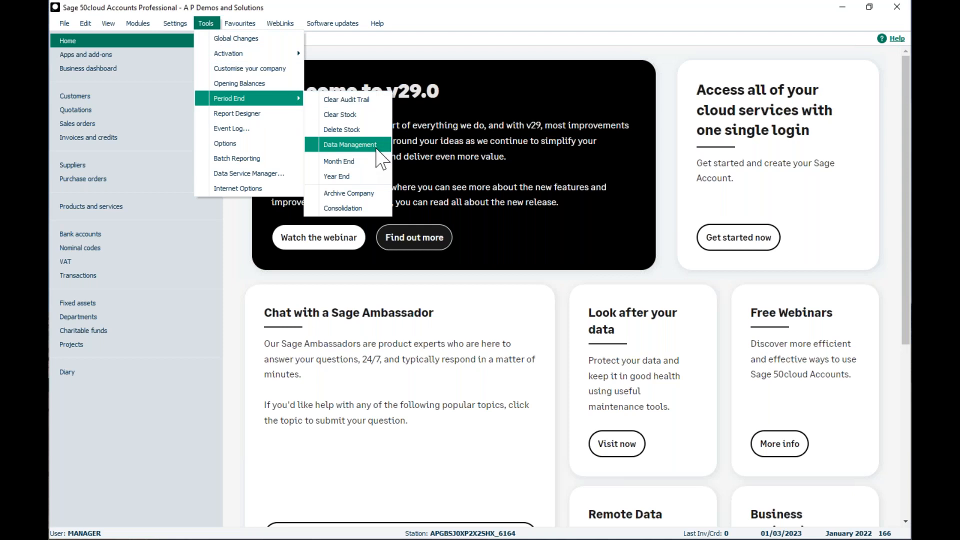
# View the Year End options for the company, including the archive setting, and close them without running the year end.
pyautogui.click(372, 180)
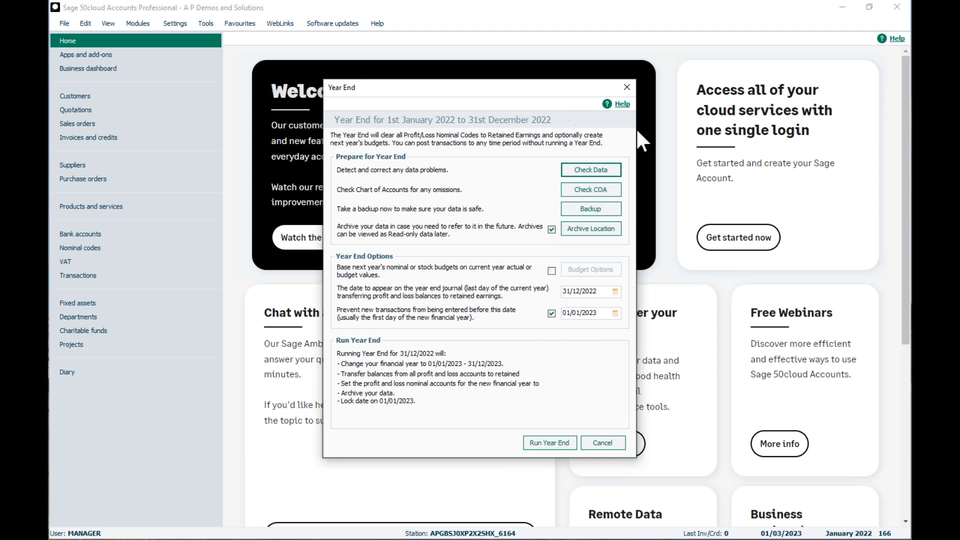
pyautogui.click(598, 448)
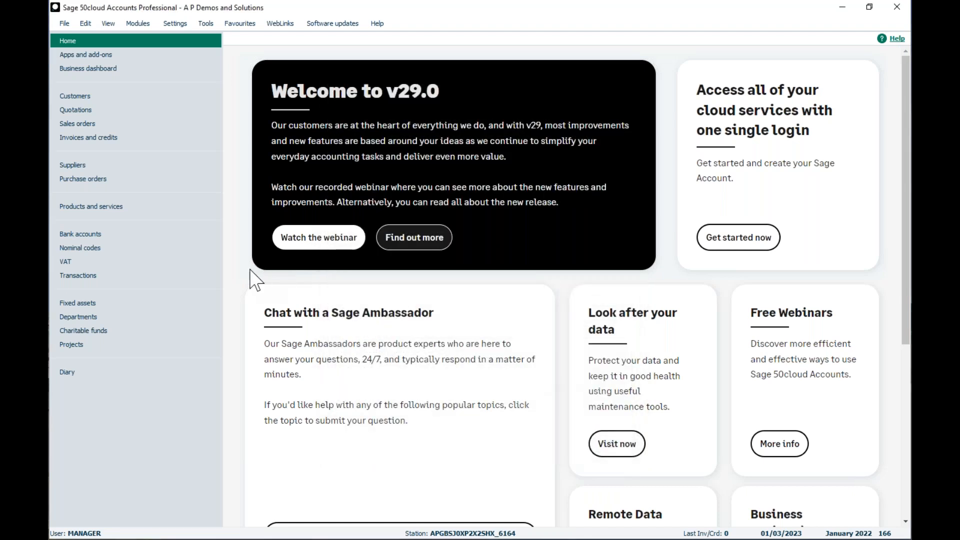
# Archive the company data with the description "pre customers removed 2022", keeping the proposed archive folder.
pyautogui.click(209, 25)
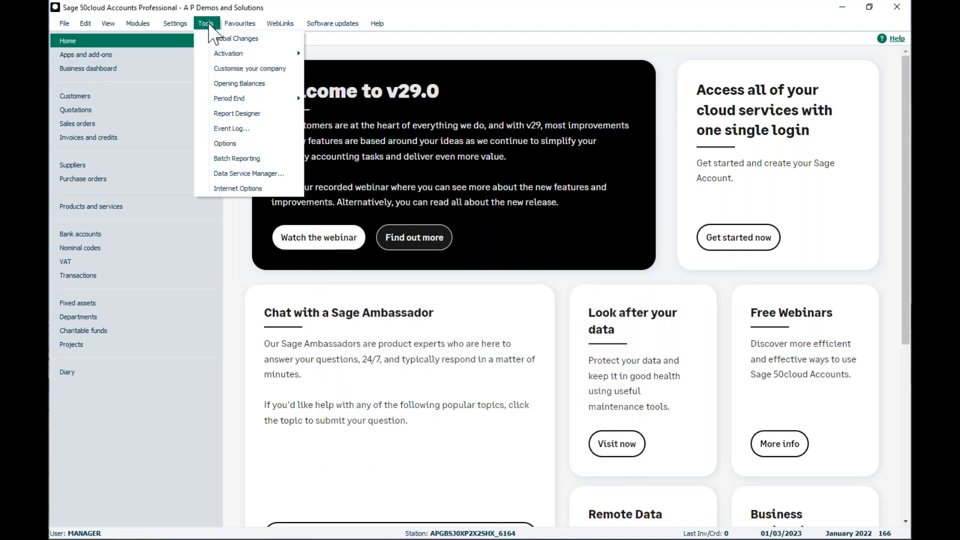
pyautogui.moveTo(201, 99)
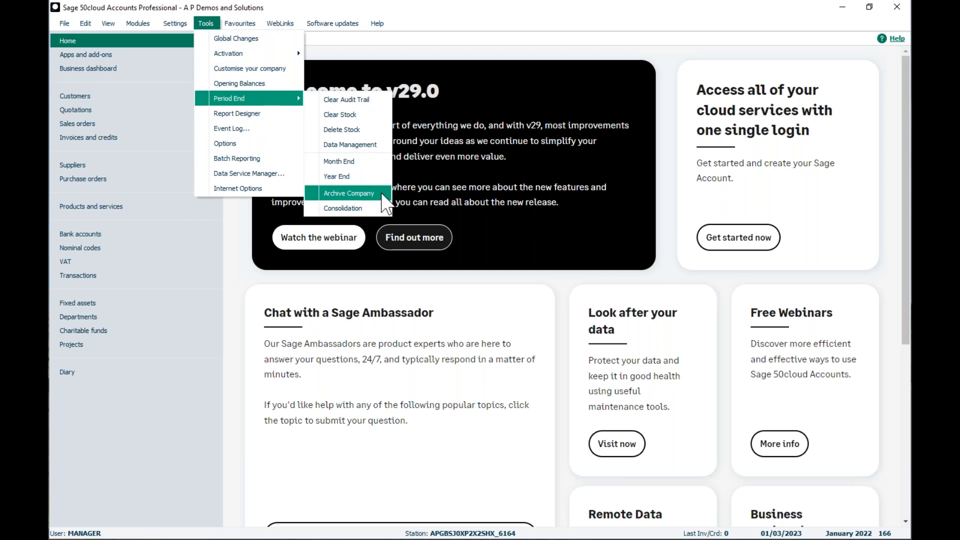
pyautogui.click(381, 194)
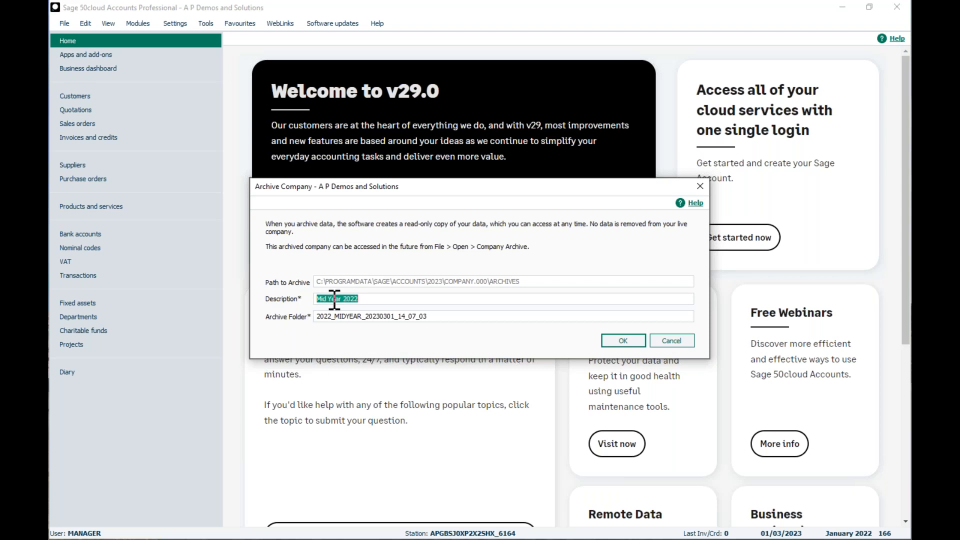
pyautogui.moveTo(367, 299); pyautogui.dragTo(301, 306)
pyautogui.write('pre customers removed')
pyautogui.click(615, 340)
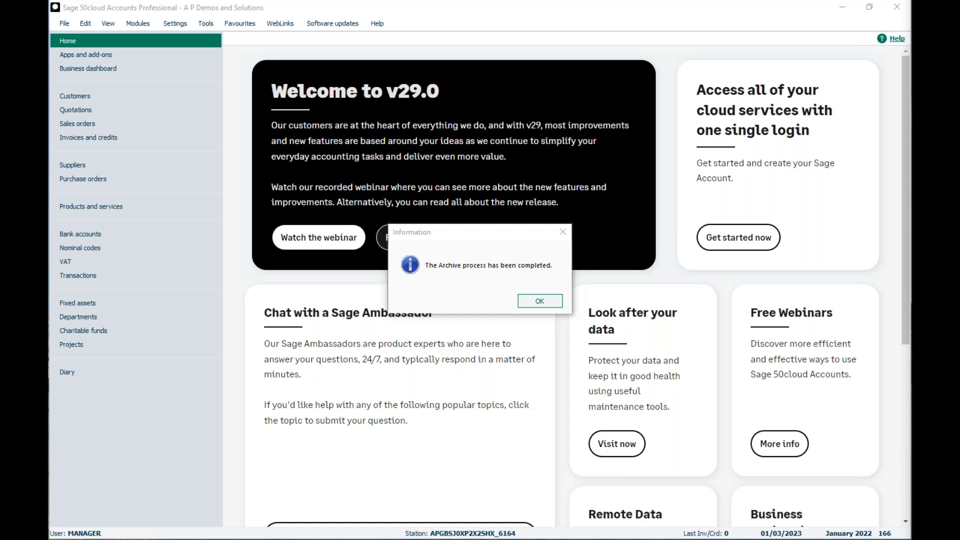
pyautogui.click(536, 302)
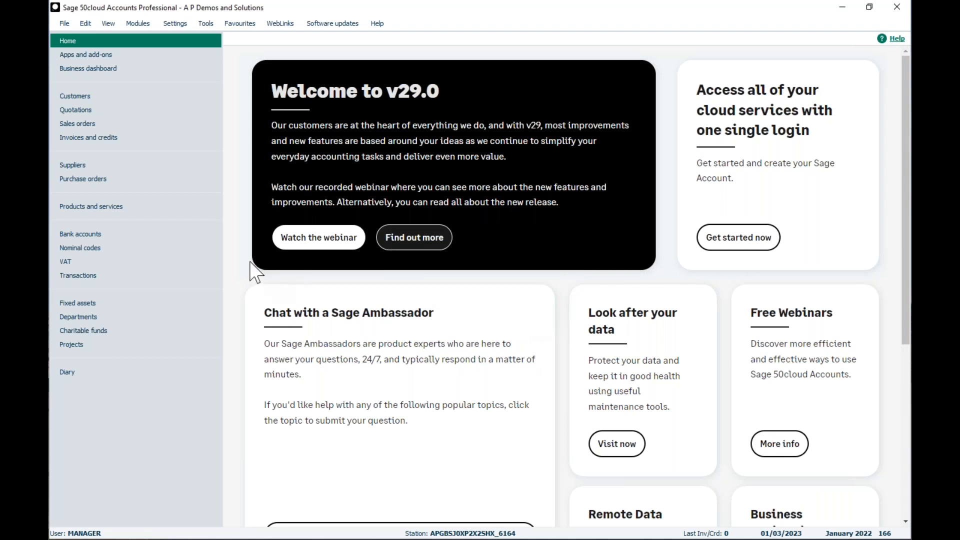
# Open the company archive described as "pre customers removed 2022".
pyautogui.click(66, 23)
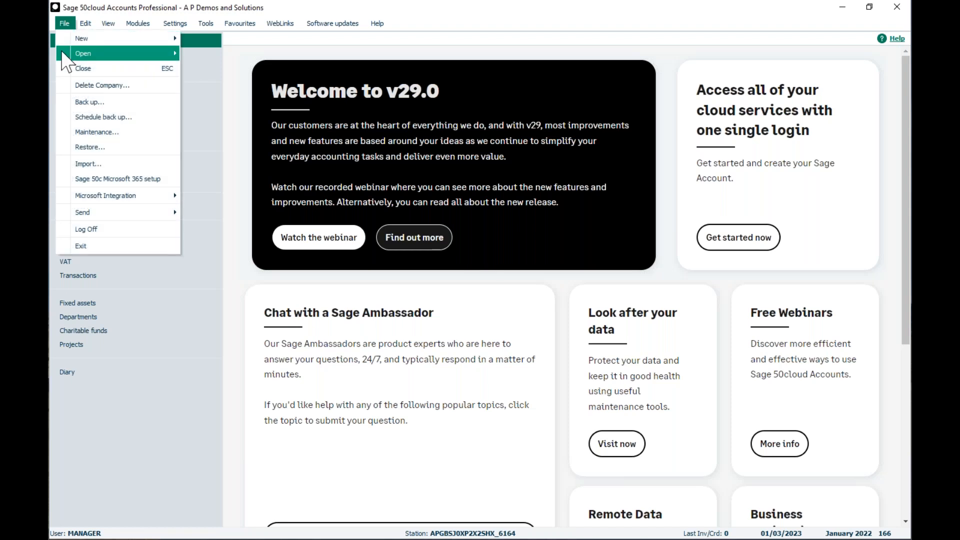
pyautogui.moveTo(62, 53)
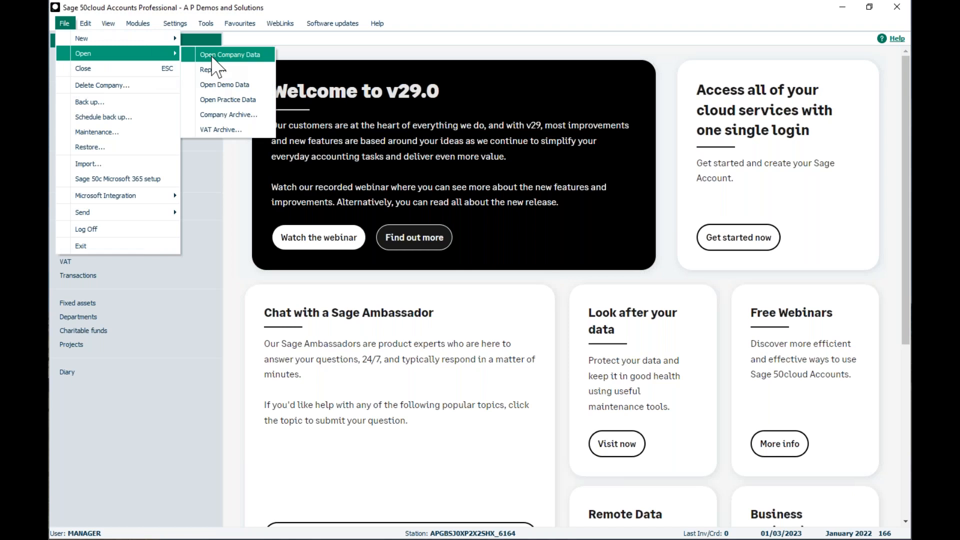
pyautogui.click(268, 123)
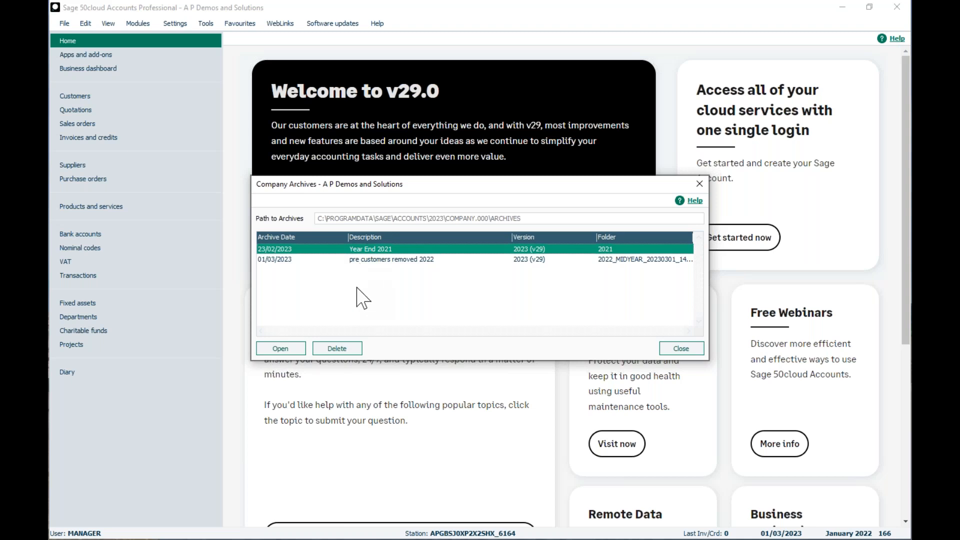
pyautogui.click(358, 259)
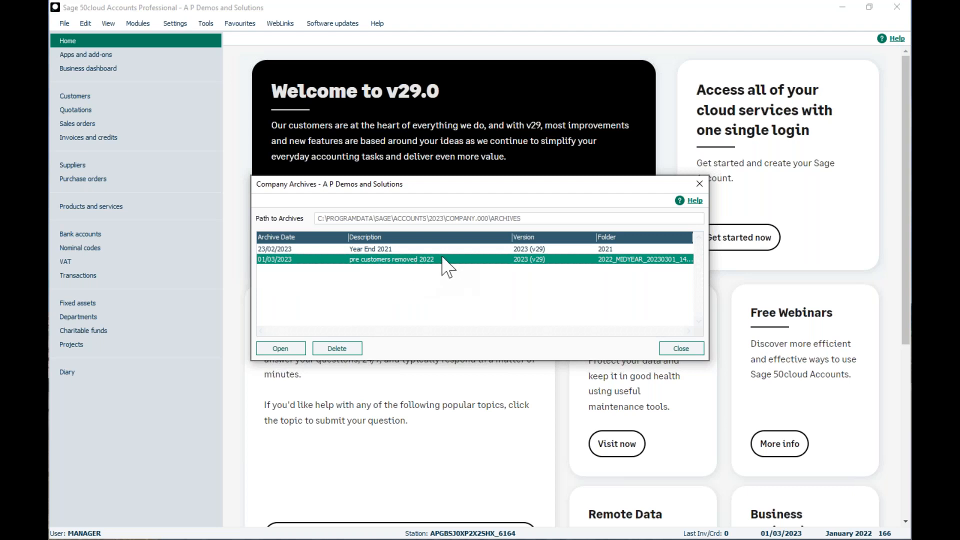
pyautogui.click(275, 351)
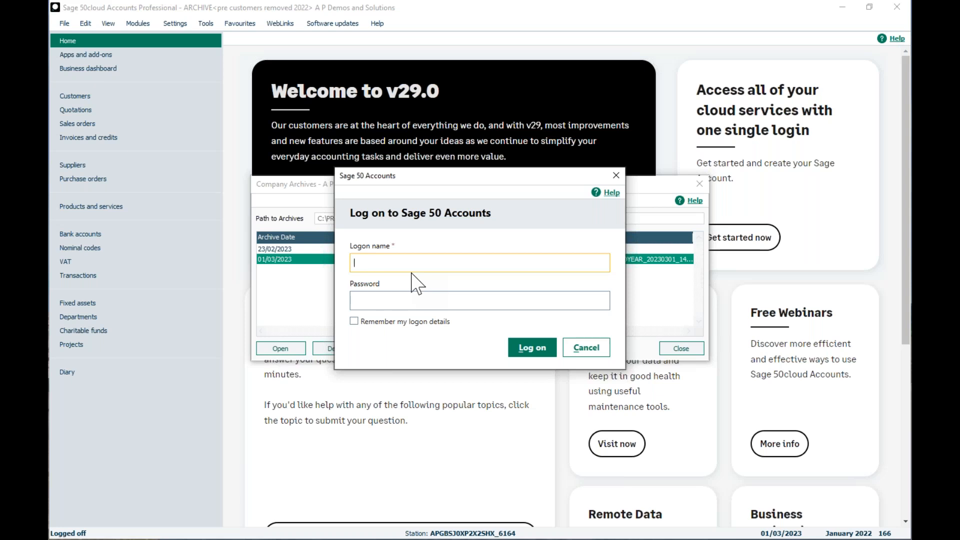
# Log on to the archived company as manager, entering the account password.
pyautogui.write('manager')
pyautogui.press('Tab')
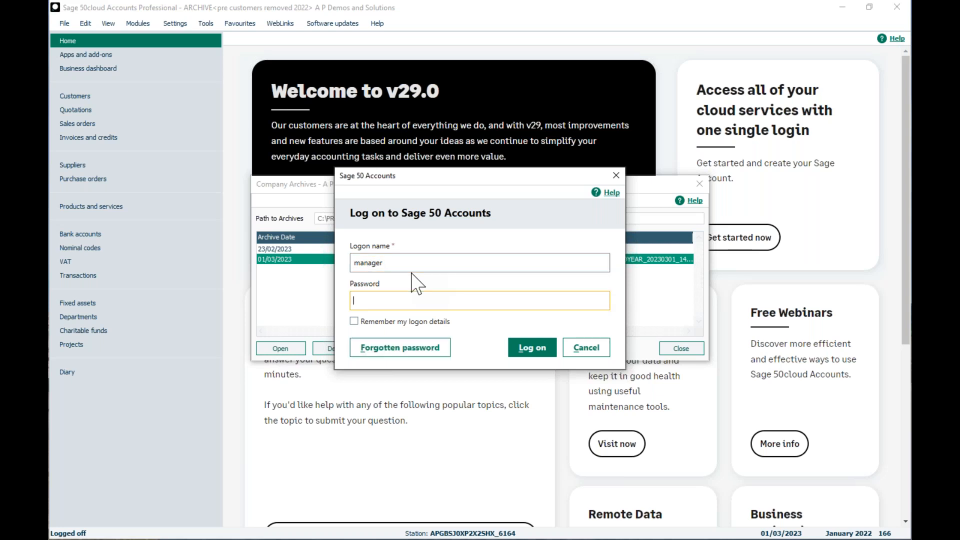
pyautogui.write('•')
pyautogui.click(524, 350)
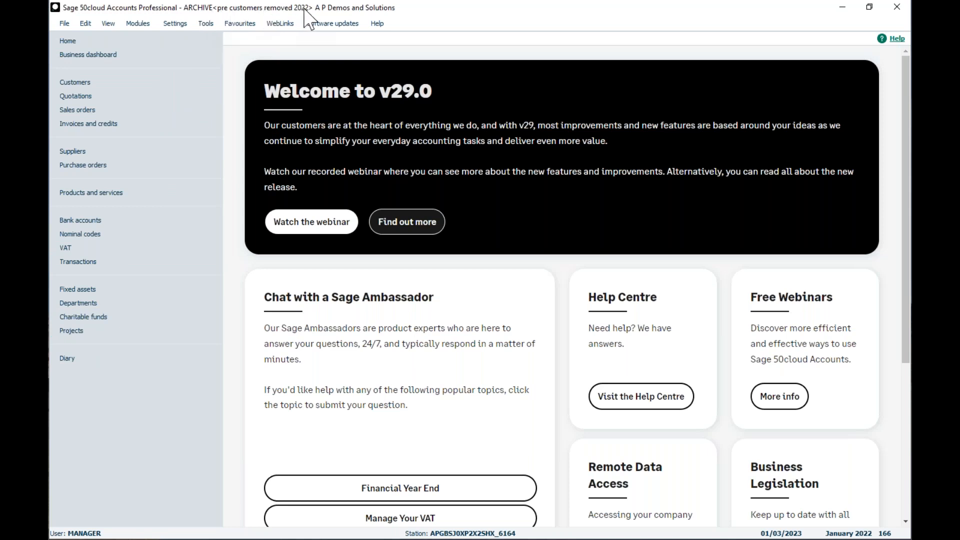
# In the archive, replace the contact name on the A1 Design Services customer record with another full name, save and close the record.
pyautogui.click(110, 94)
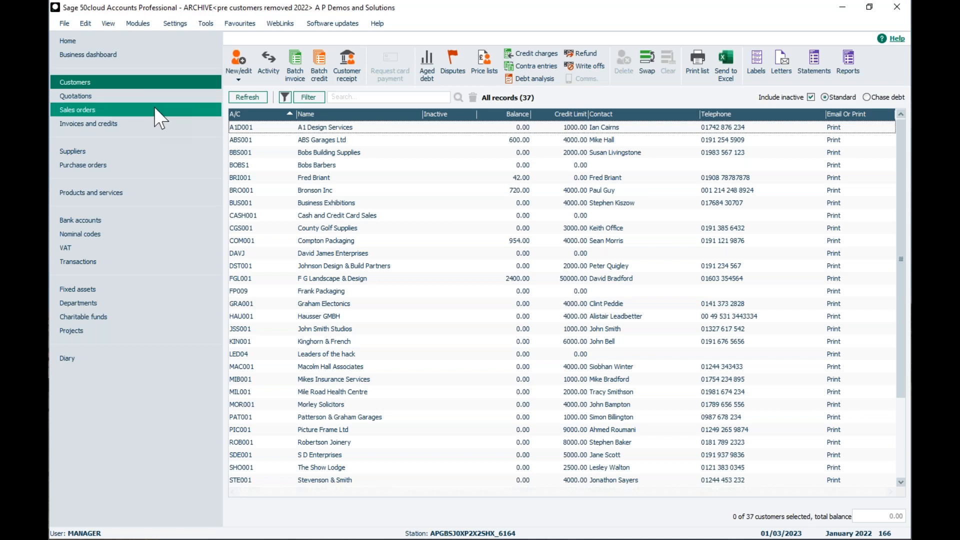
pyautogui.doubleClick(369, 127)
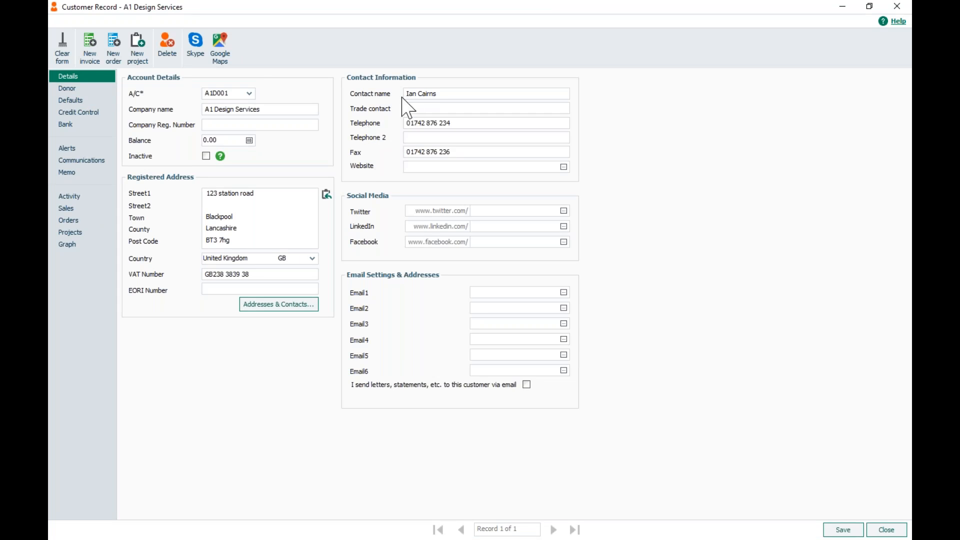
pyautogui.click(425, 93)
pyautogui.moveTo(425, 94); pyautogui.dragTo(396, 90)
pyautogui.press('BackSpace')
pyautogui.write('Joe Bloggs')
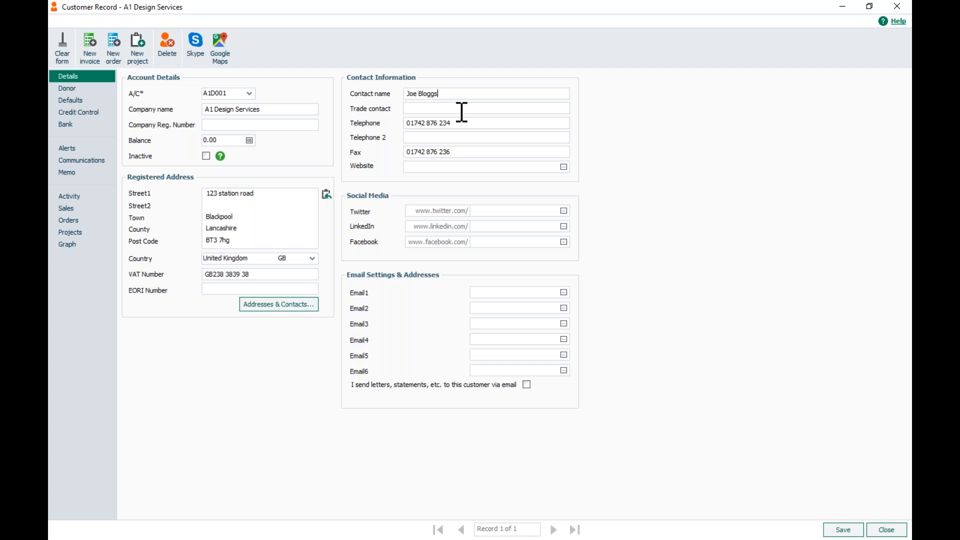
pyautogui.click(833, 531)
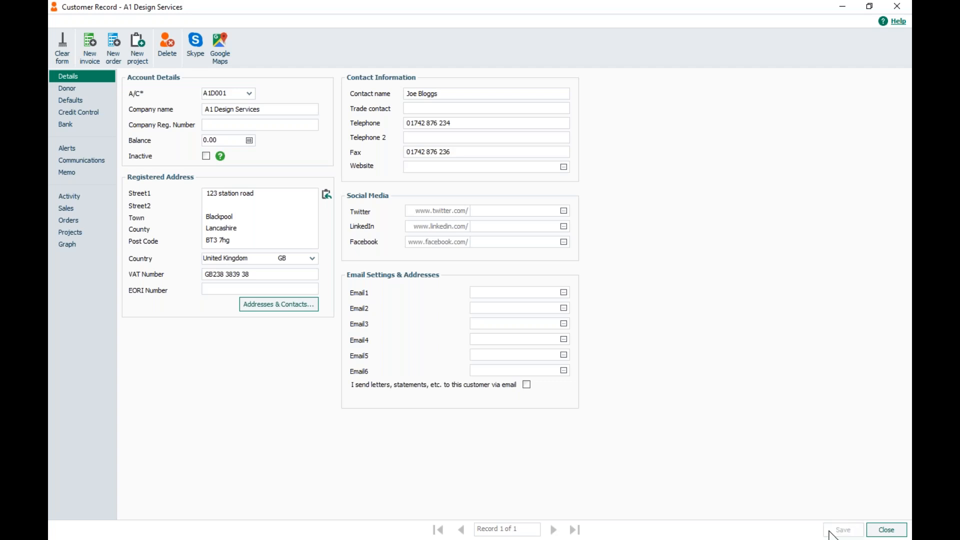
pyautogui.click(886, 530)
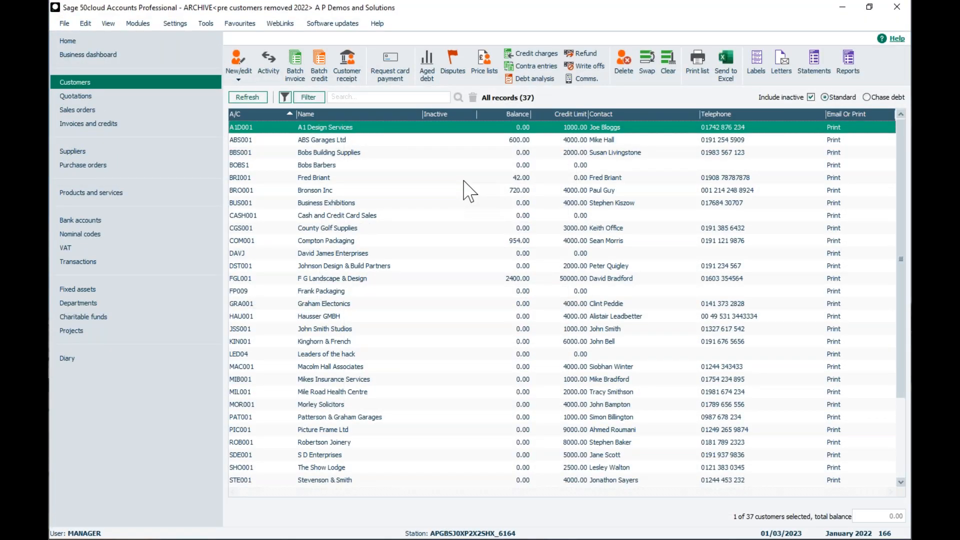
# Try to start a customer batch invoice in the archived company.
pyautogui.click(294, 59)
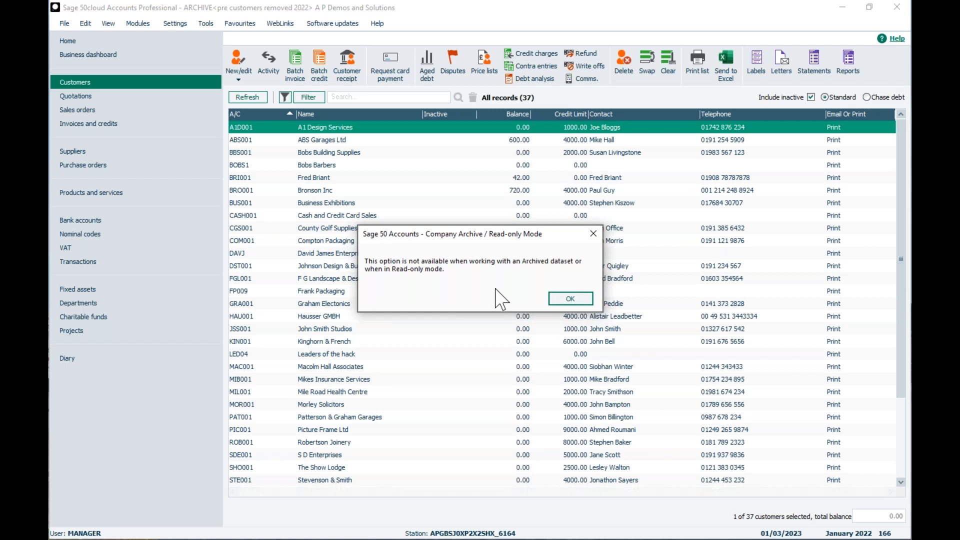
pyautogui.click(568, 300)
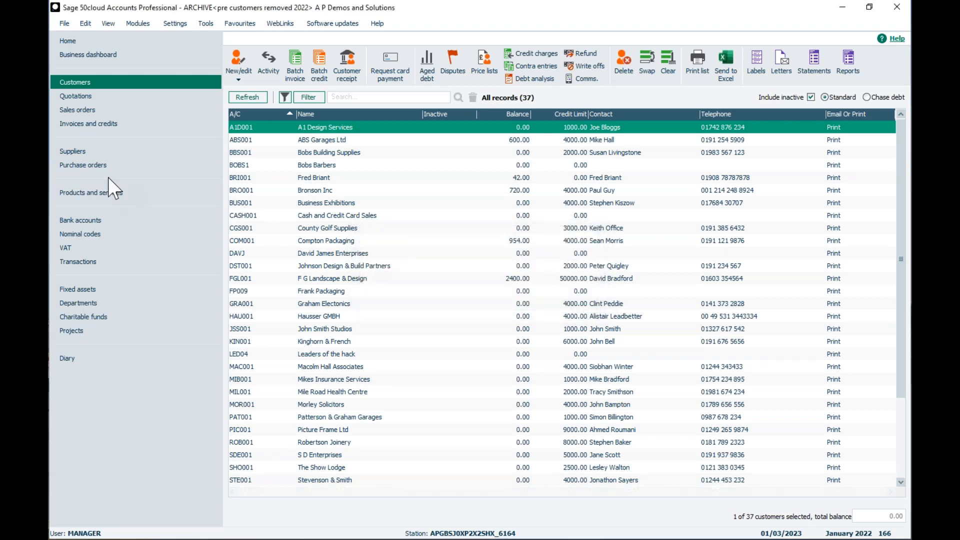
# Preview the archive's Profit and Loss report for January 2022 to December 2022 with the default layout of accounts, and close it.
pyautogui.click(85, 233)
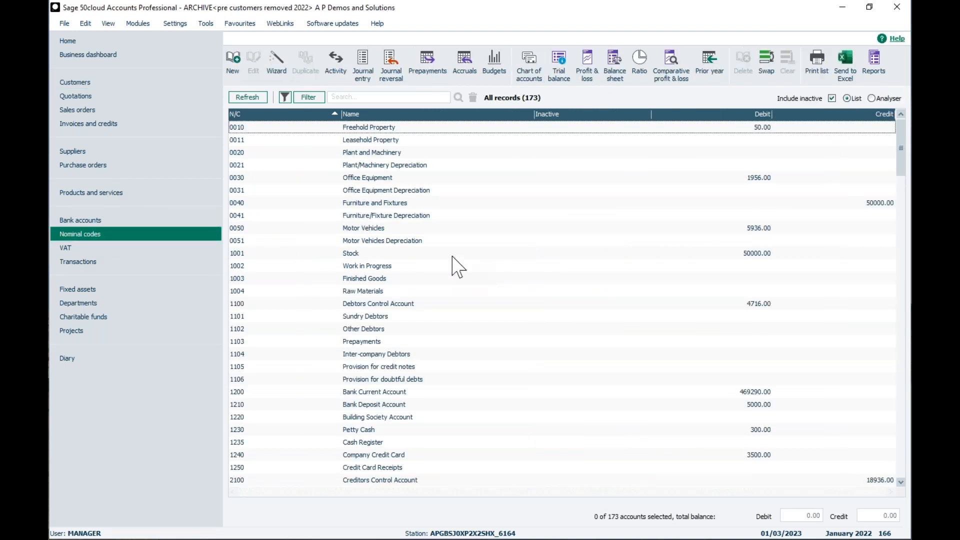
pyautogui.click(587, 62)
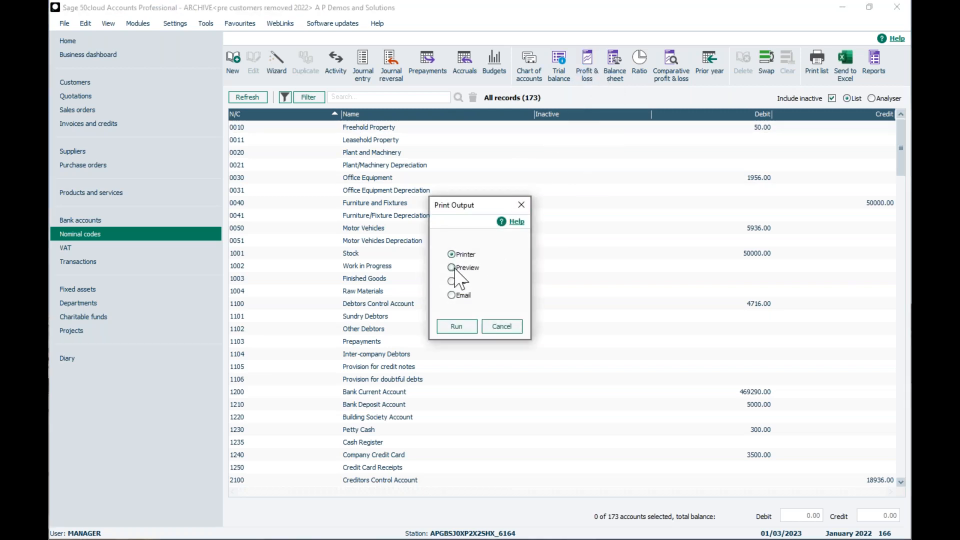
pyautogui.click(446, 330)
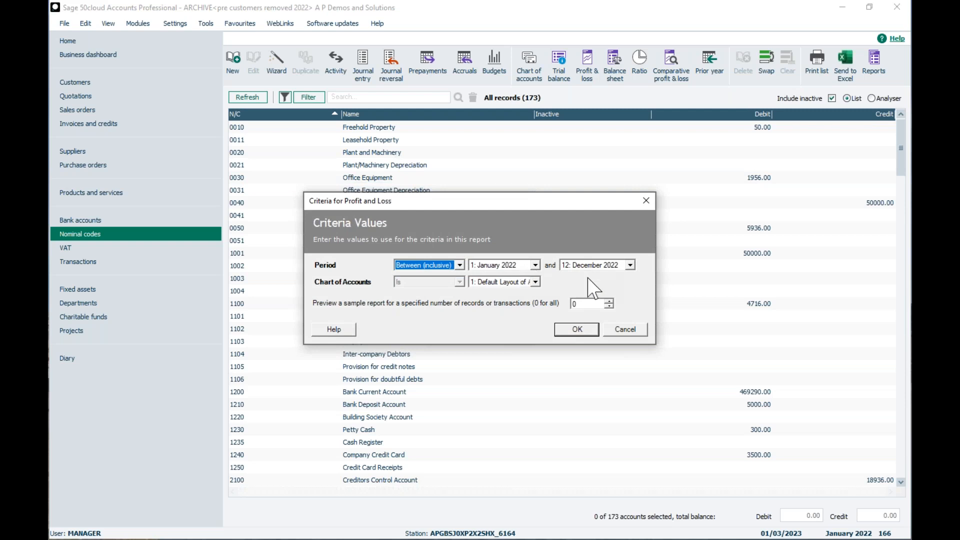
pyautogui.click(564, 331)
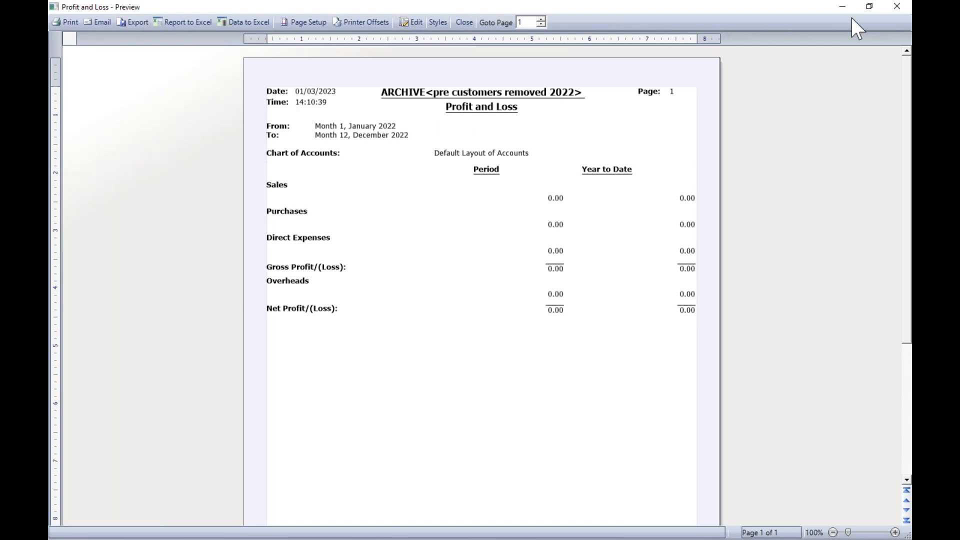
pyautogui.click(894, 6)
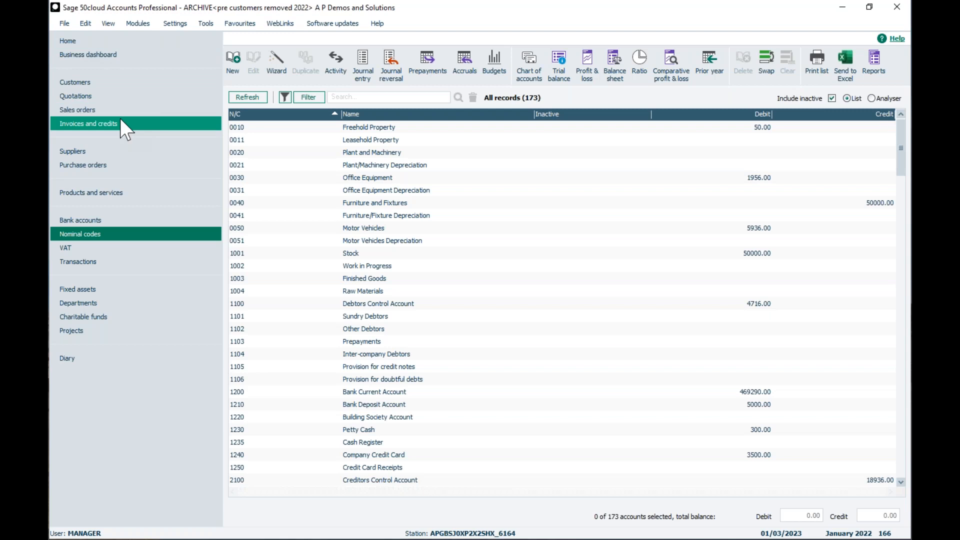
# Leave the archive and reopen the live company data, agreeing to close all other open windows.
pyautogui.click(63, 24)
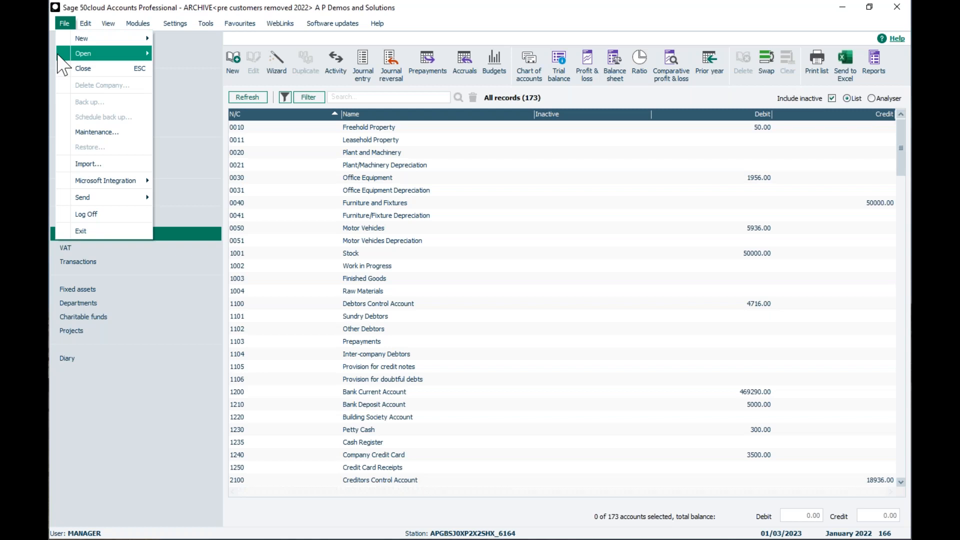
pyautogui.moveTo(58, 55)
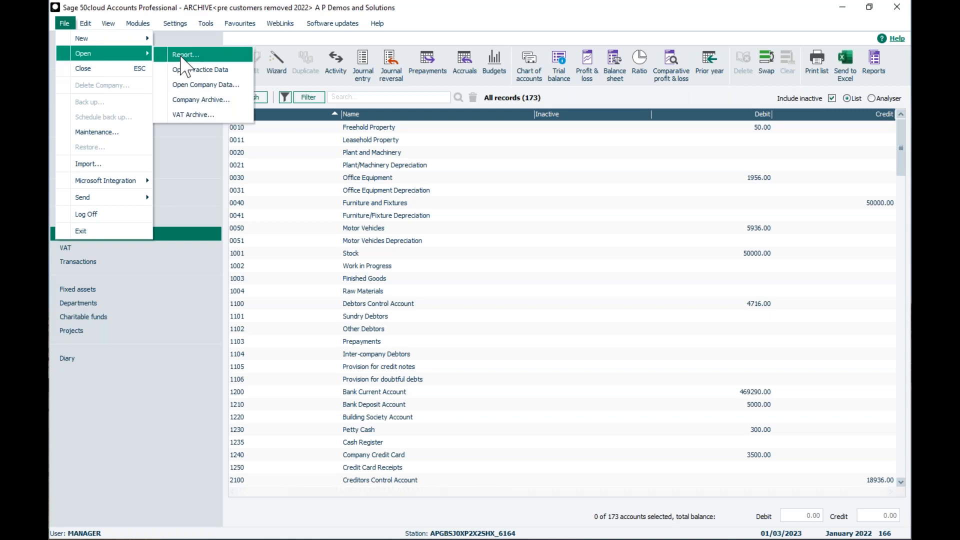
pyautogui.click(207, 85)
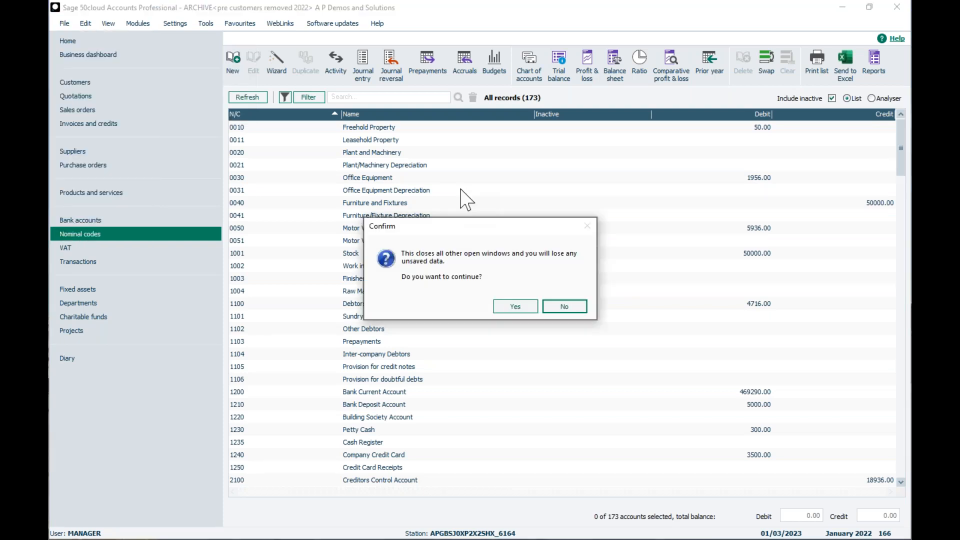
pyautogui.click(517, 308)
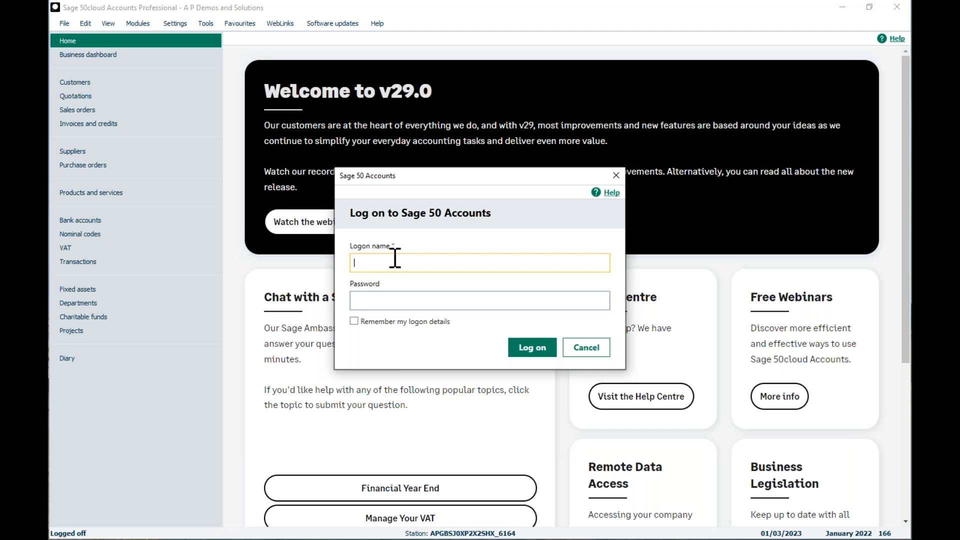
# Log on to the live company as manager, entering the account password.
pyautogui.write('manager')
pyautogui.press('Tab')
pyautogui.write('x')
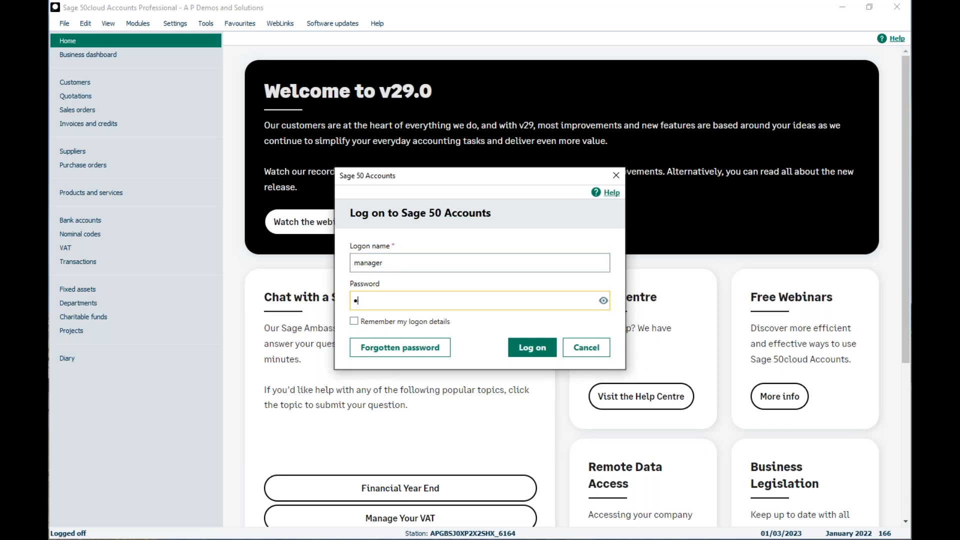
pyautogui.press('Return')
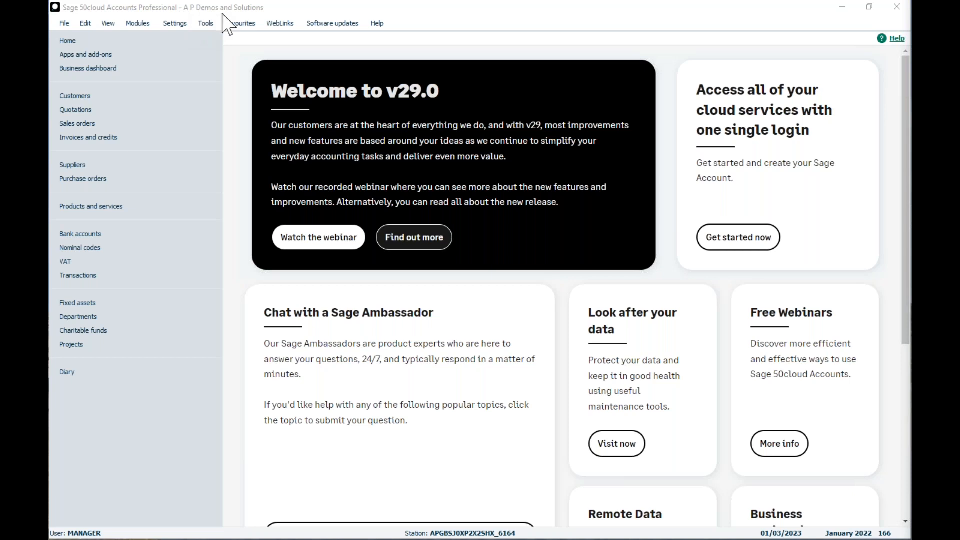
# Check the contact name on the A1 Design Services customer record in the live company, and close the record.
pyautogui.click(92, 95)
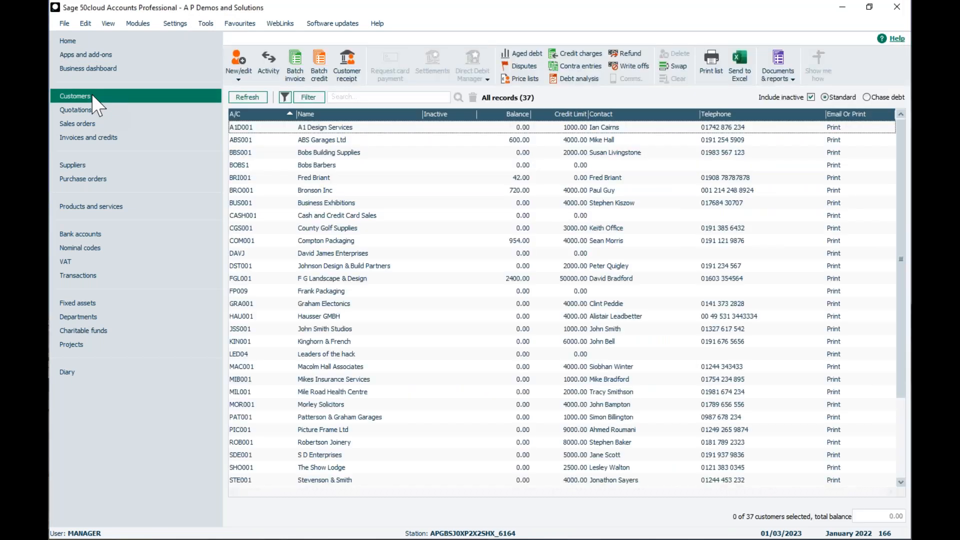
pyautogui.click(367, 128)
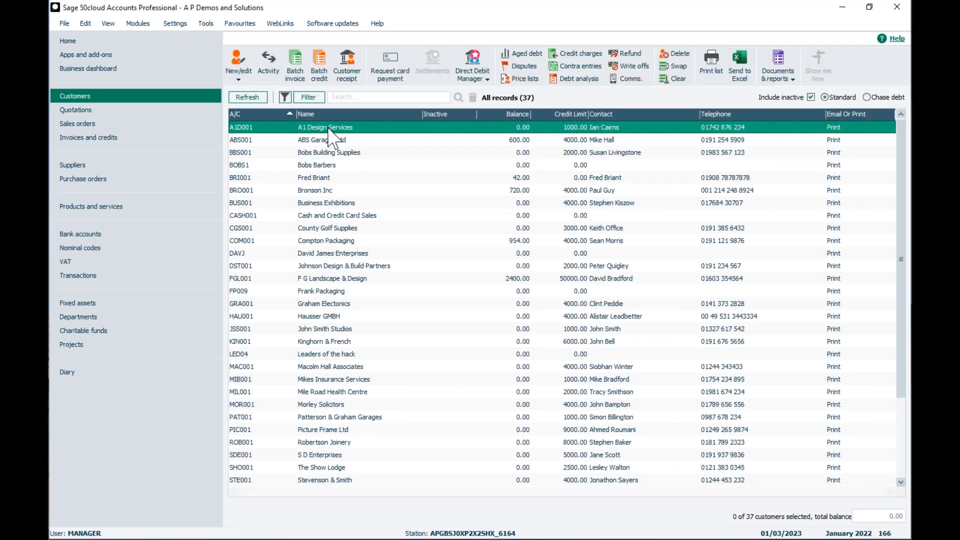
pyautogui.doubleClick(416, 126)
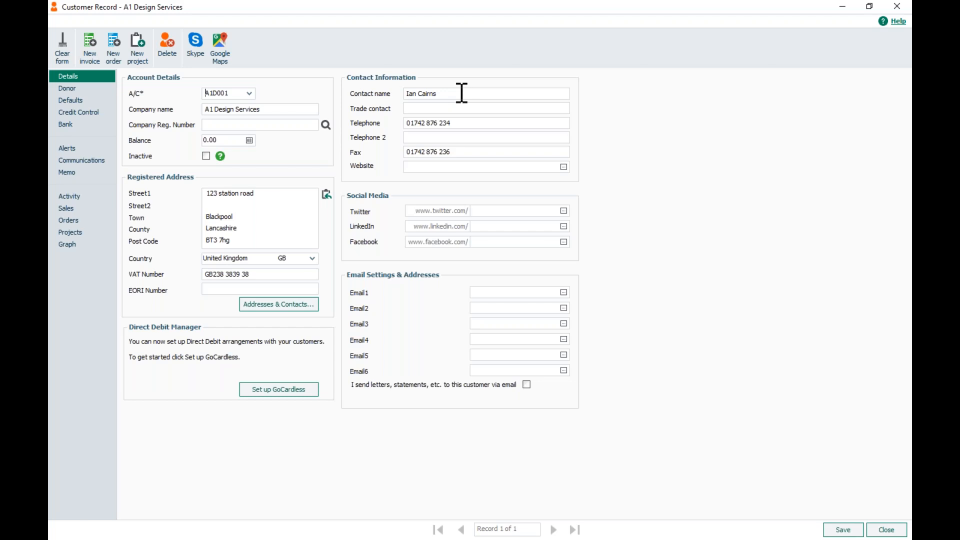
pyautogui.click(887, 531)
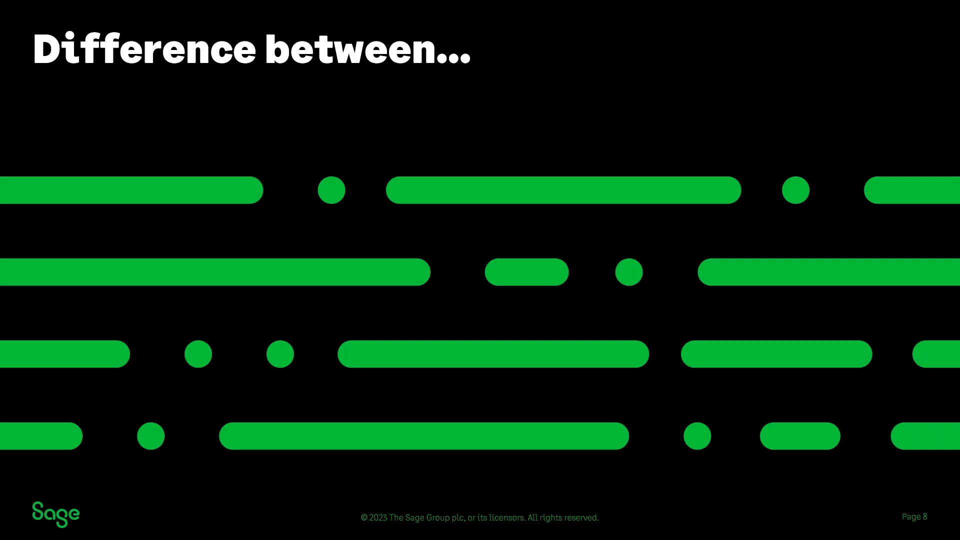
pyautogui.press('Right')
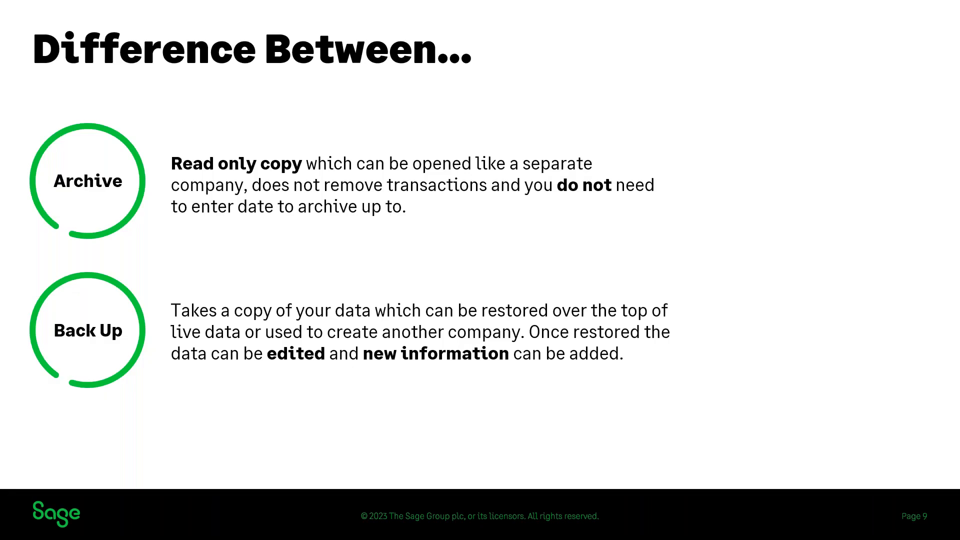